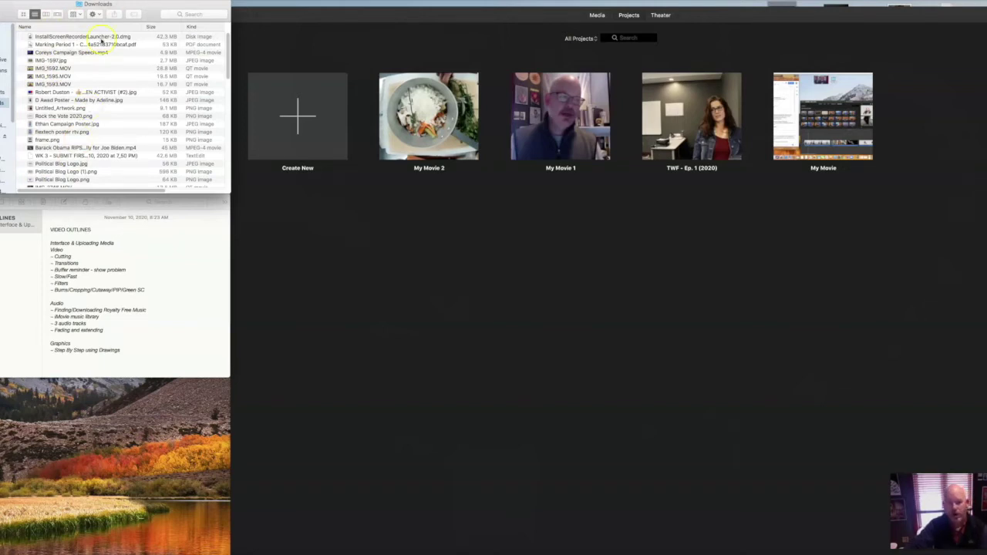
Highlight the "Interface & Uploading Media" line in the video outlines note
click(160, 237)
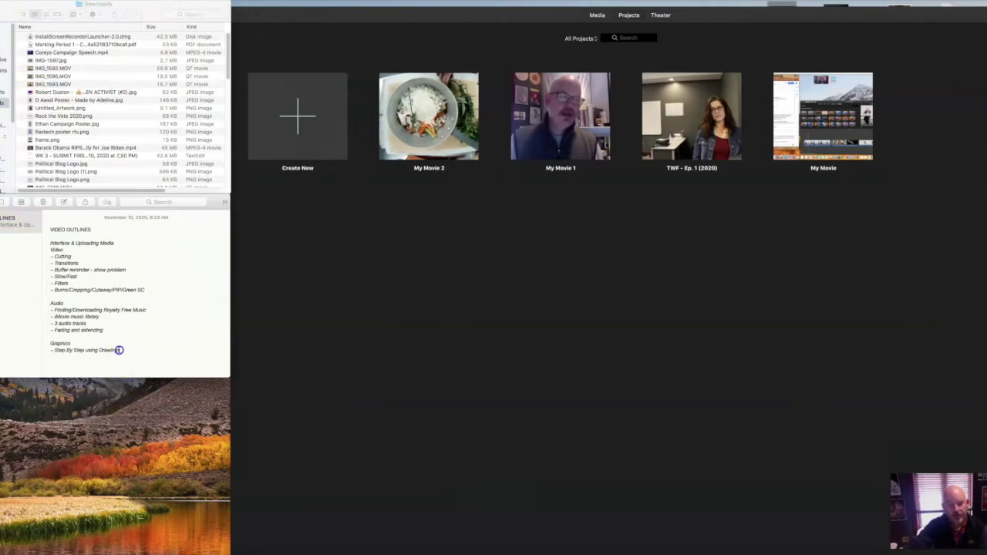
drag(64, 331, 46, 245)
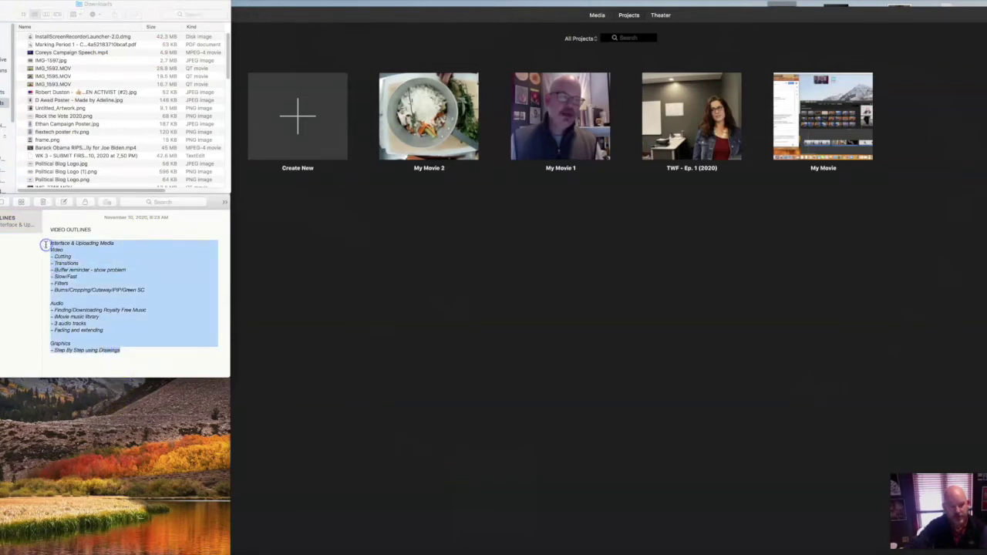
click(45, 245)
drag(115, 243, 48, 243)
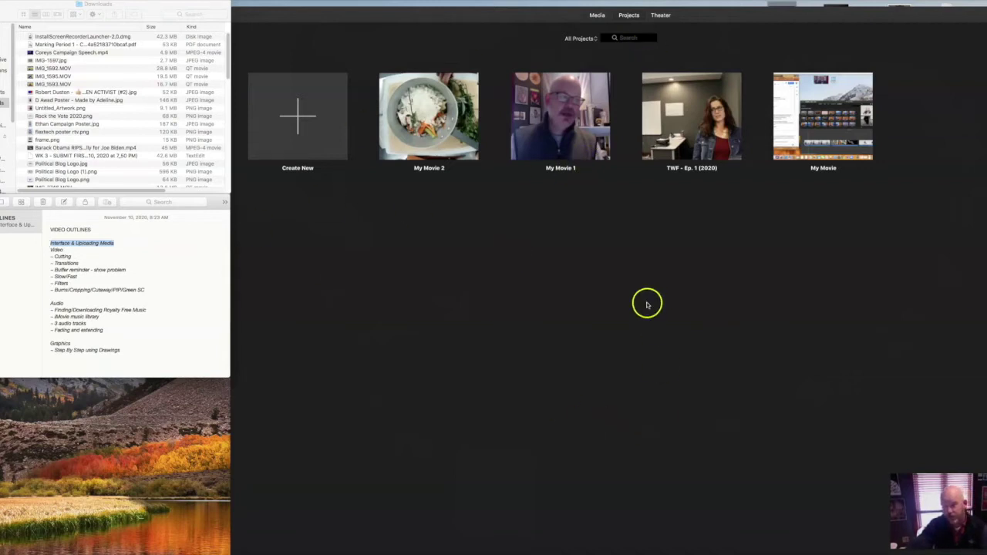
Create a new movie project from the iMovie projects overview
click(301, 118)
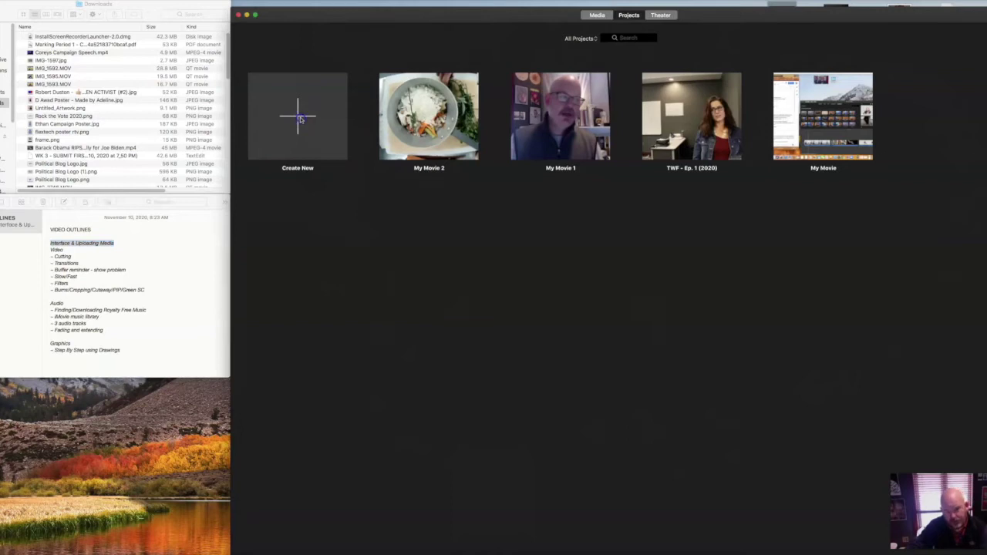
click(302, 118)
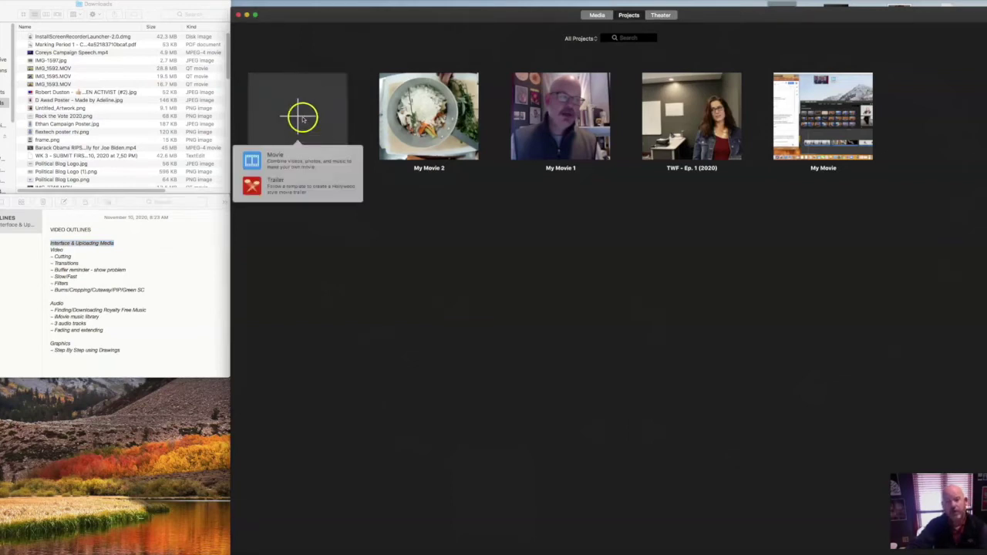
click(281, 162)
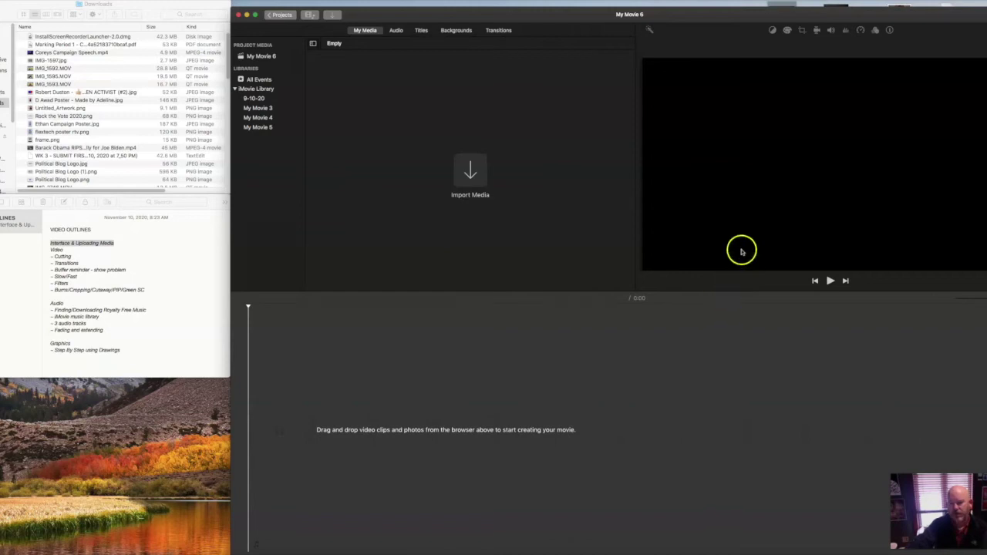
Hide and restore the libraries list, then browse All Events and the iMovie Library clips before returning to the My Movie 6 project media
click(313, 45)
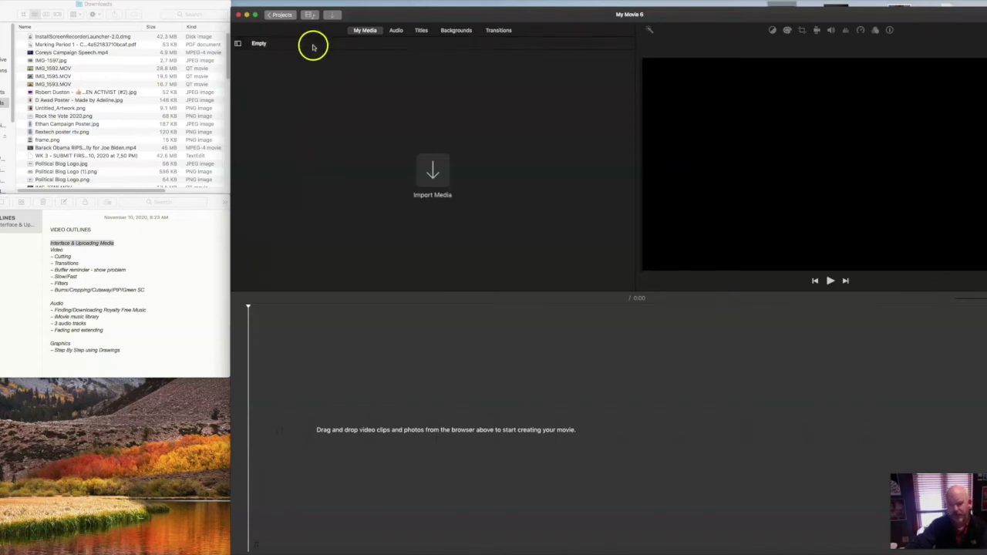
click(239, 44)
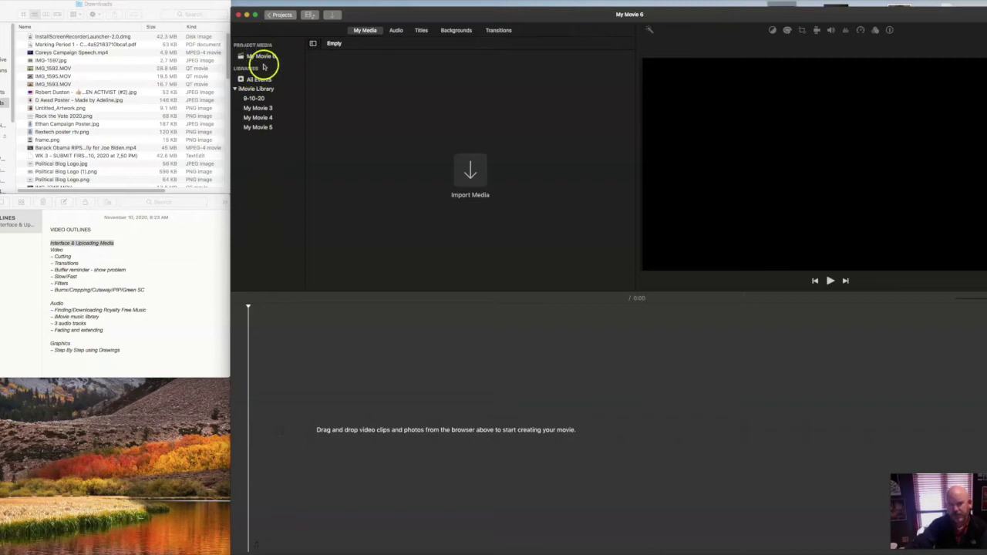
click(261, 58)
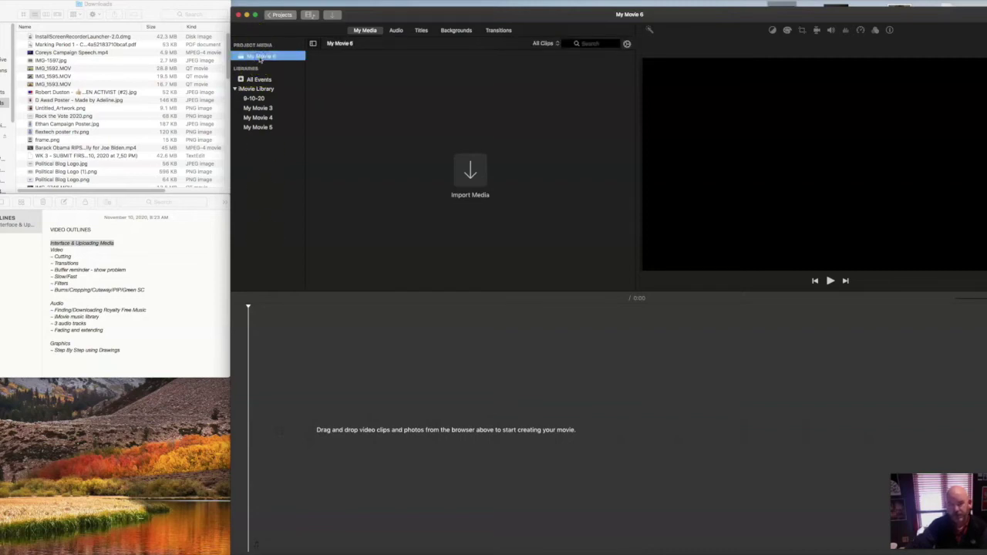
click(266, 80)
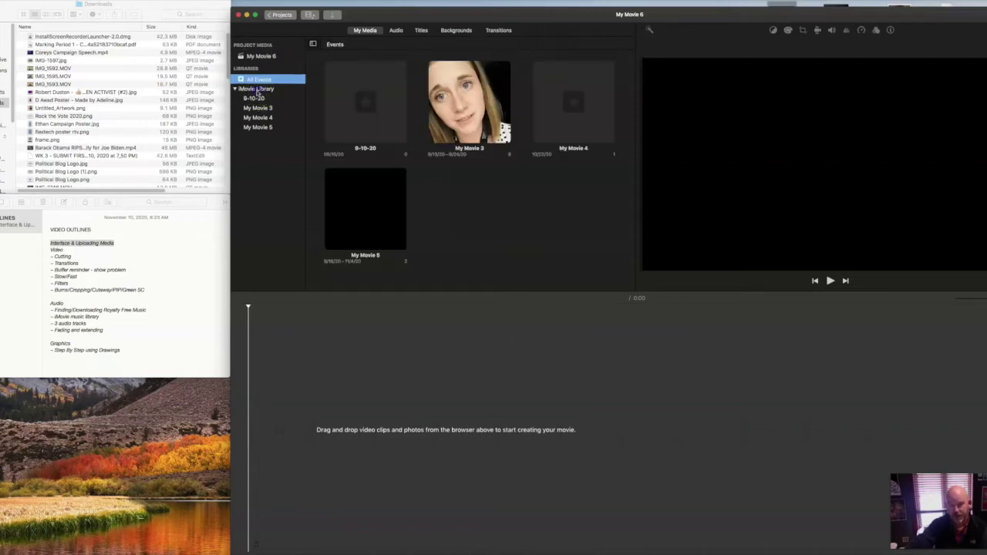
click(258, 90)
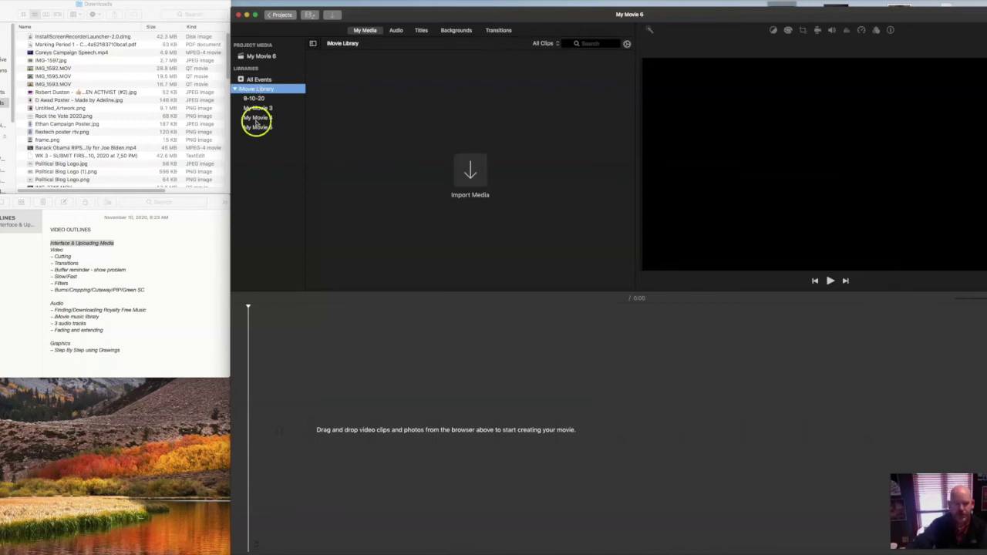
click(257, 98)
click(259, 89)
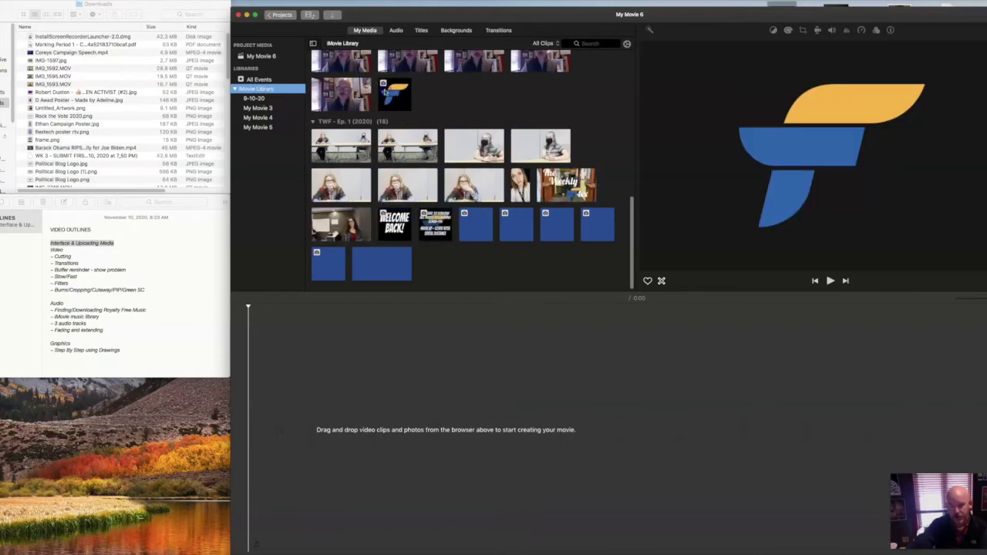
click(392, 93)
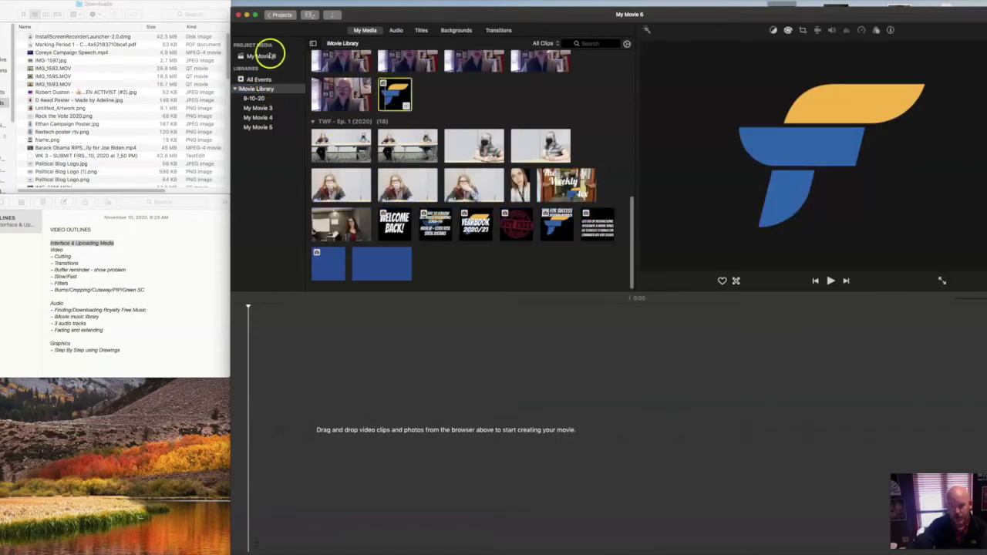
click(264, 56)
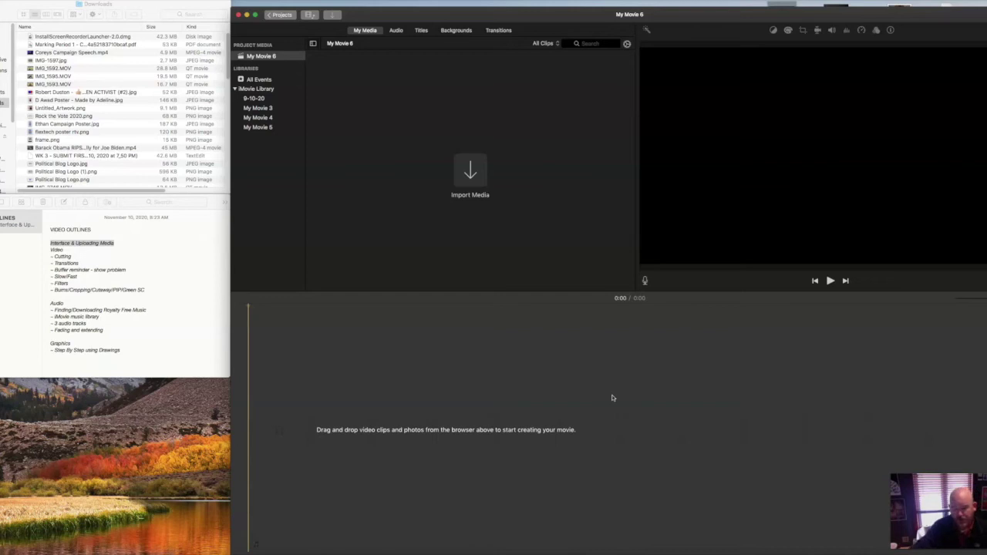
click(623, 455)
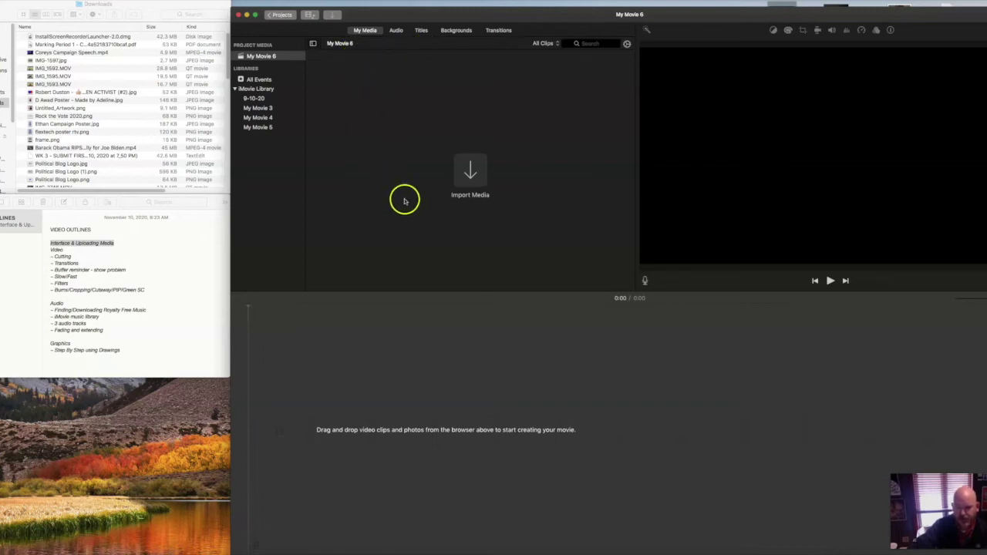
drag(405, 200, 422, 247)
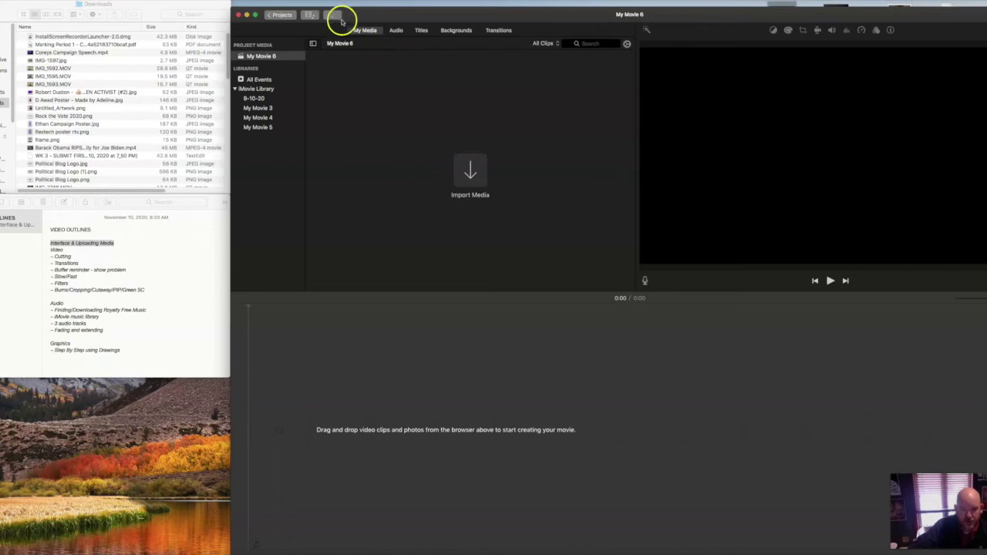
Open the media import window and view the files available on the Desktop and the MEDIA 1 camera card
click(476, 171)
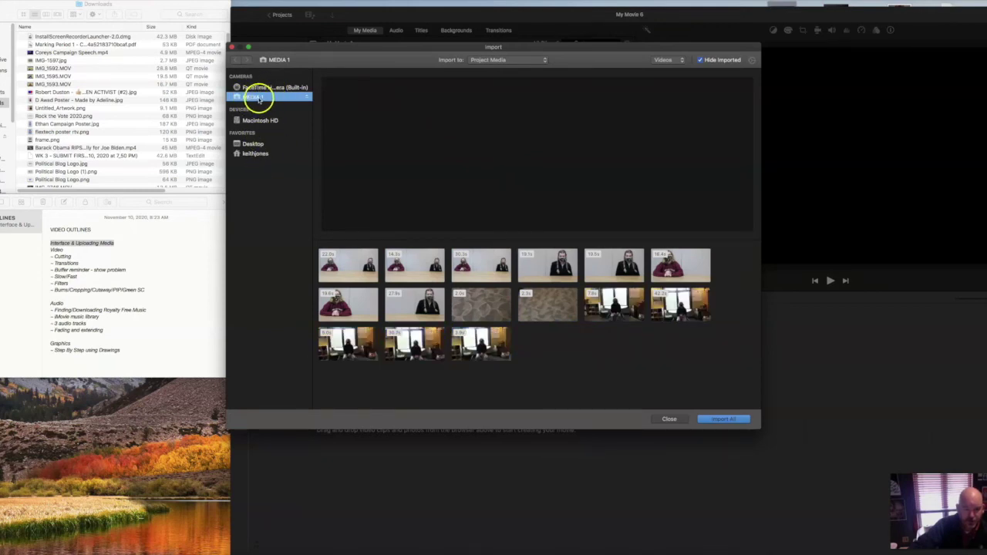
click(254, 145)
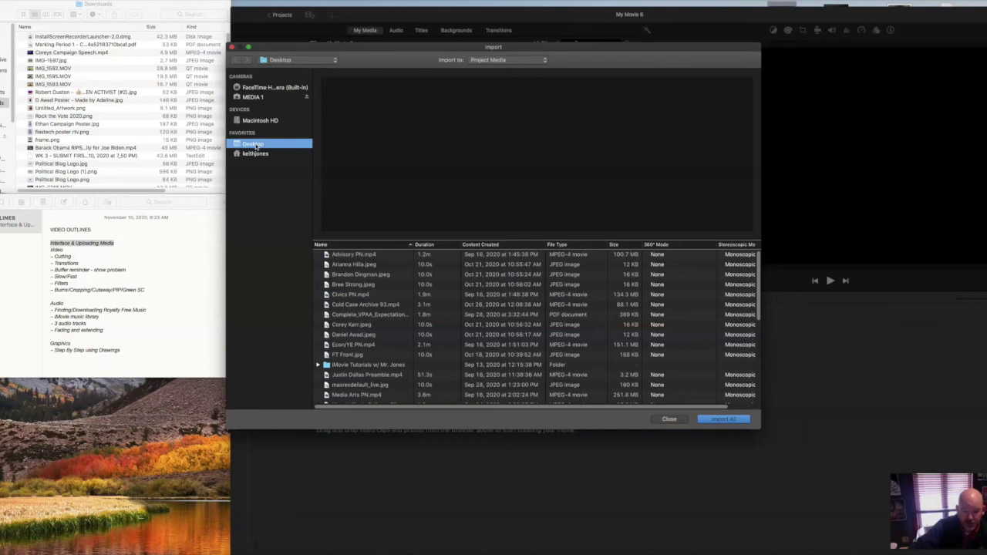
click(255, 98)
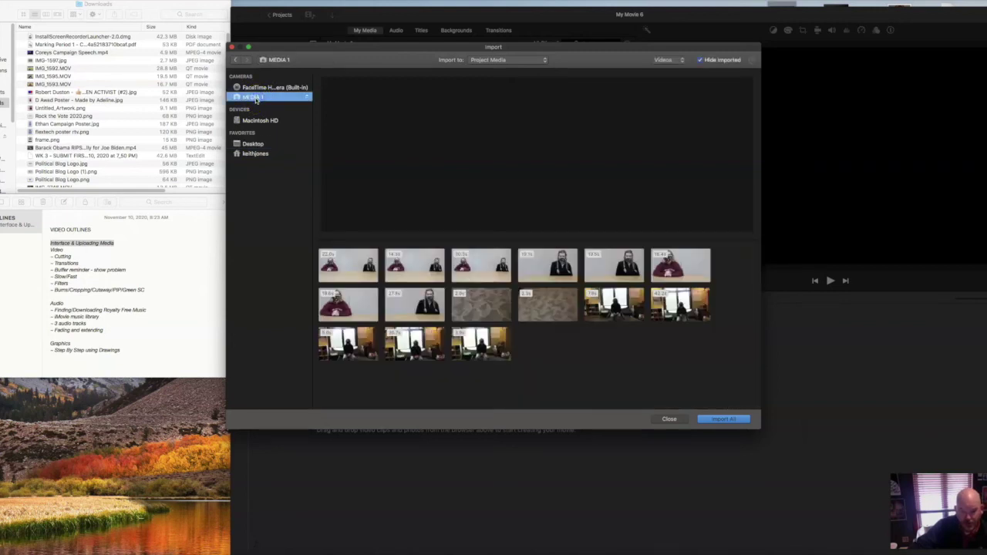
Import the video Civics PN.mp4 from the Desktop into the project media
click(256, 144)
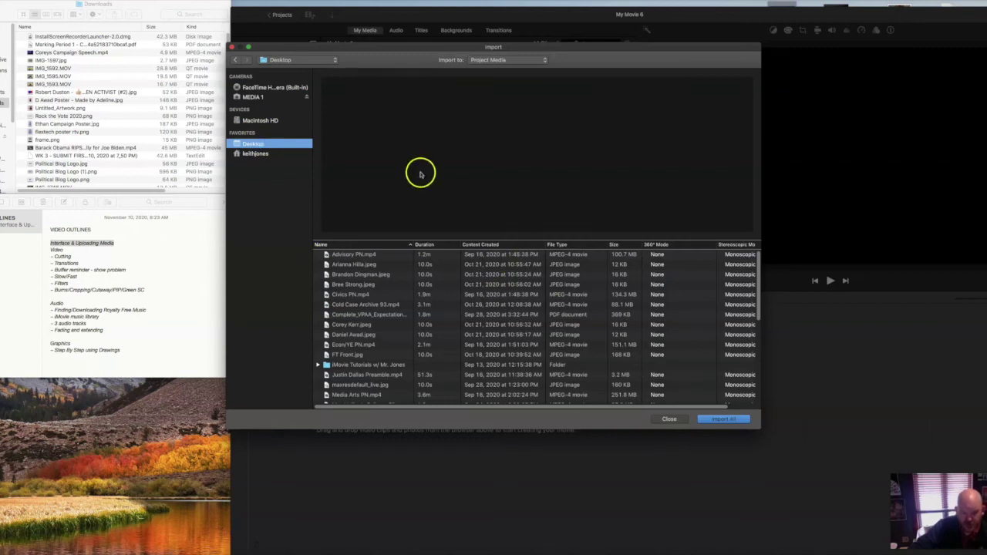
click(342, 264)
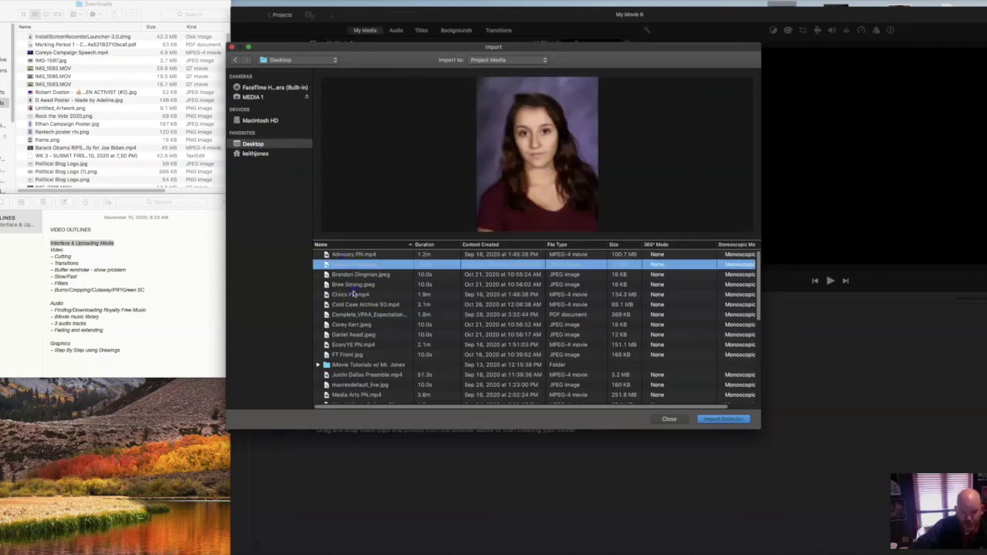
click(710, 419)
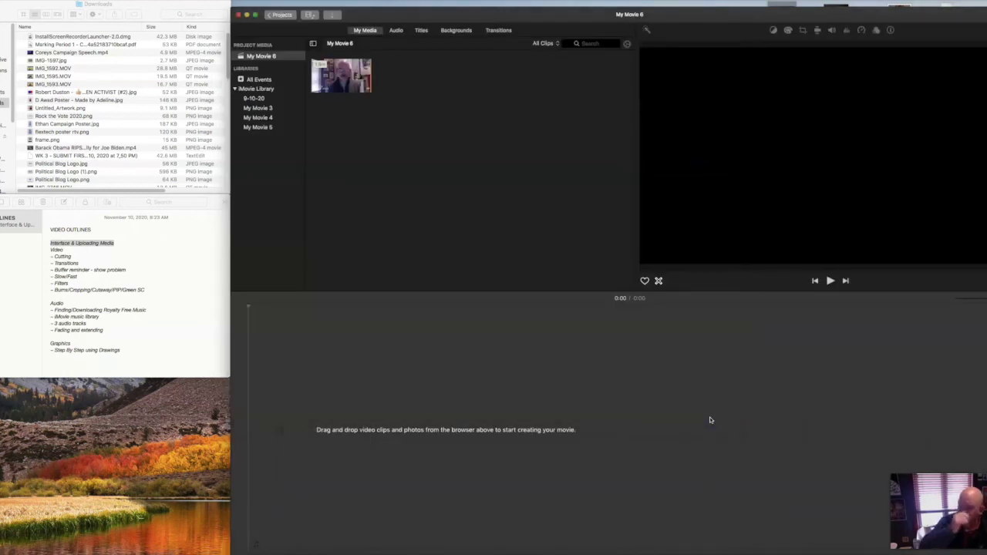
click(711, 421)
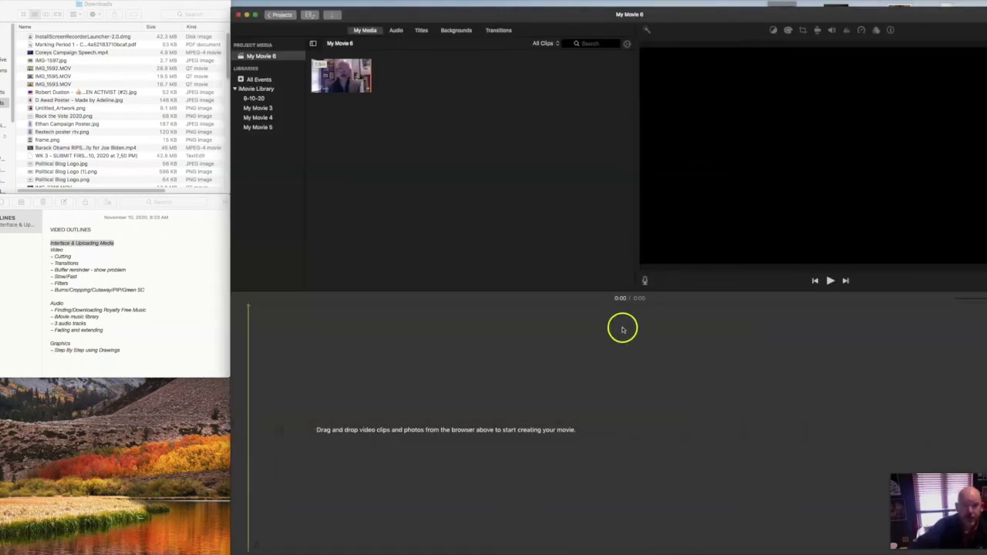
Add IMG_1592.MOV, IMG_1595.MOV and IMG_1593.MOV from the Finder Downloads folder to the My Movie 6 media and preview the third clip
click(8, 13)
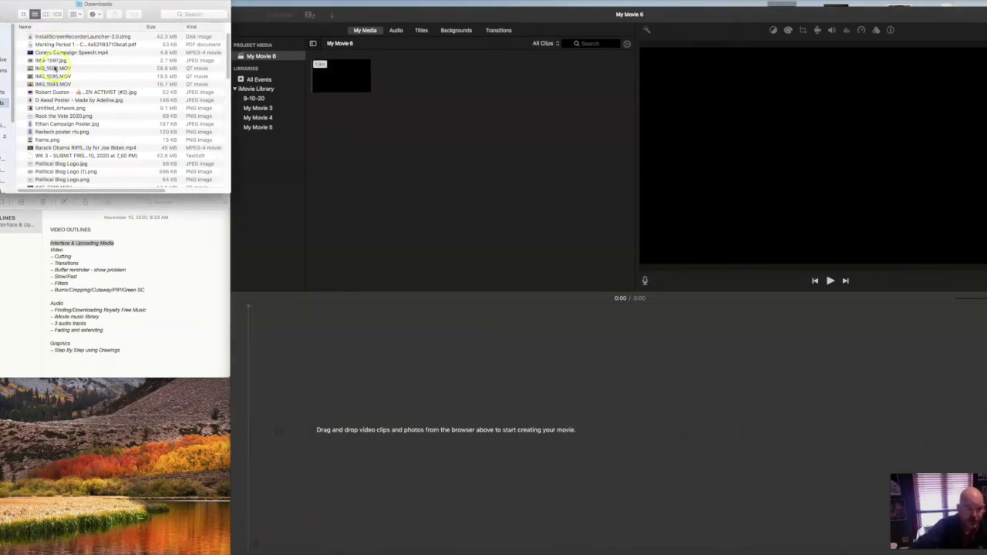
click(55, 68)
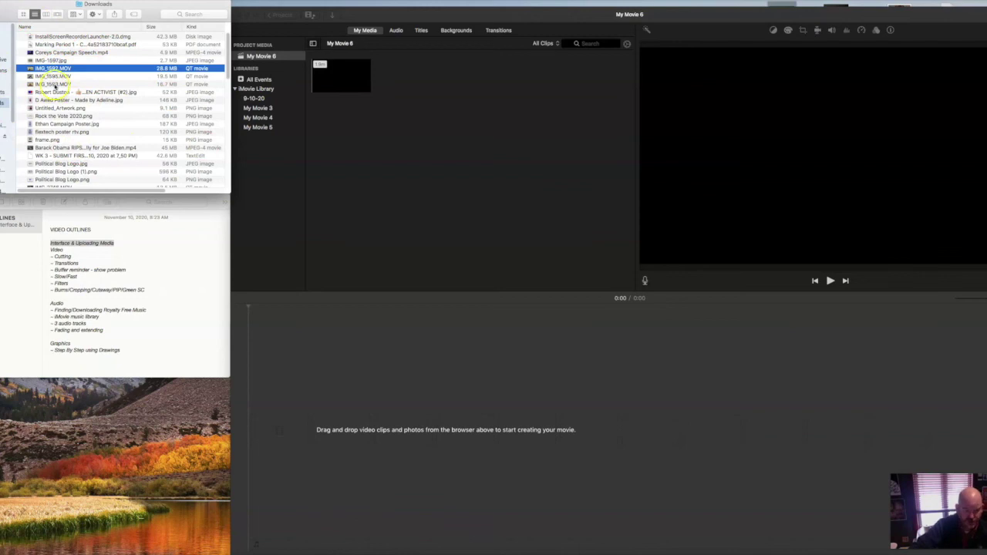
shift+click(54, 84)
drag(54, 84, 455, 147)
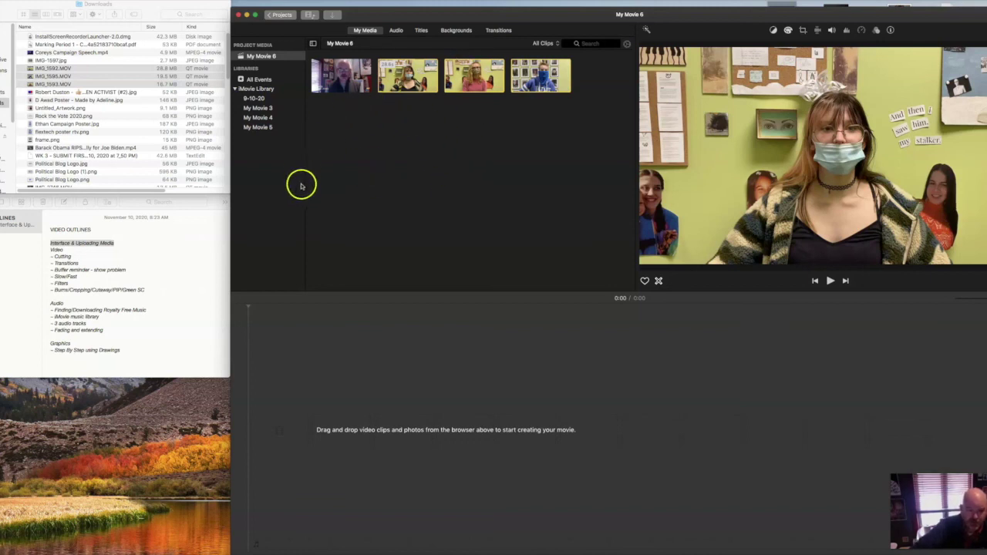
click(597, 382)
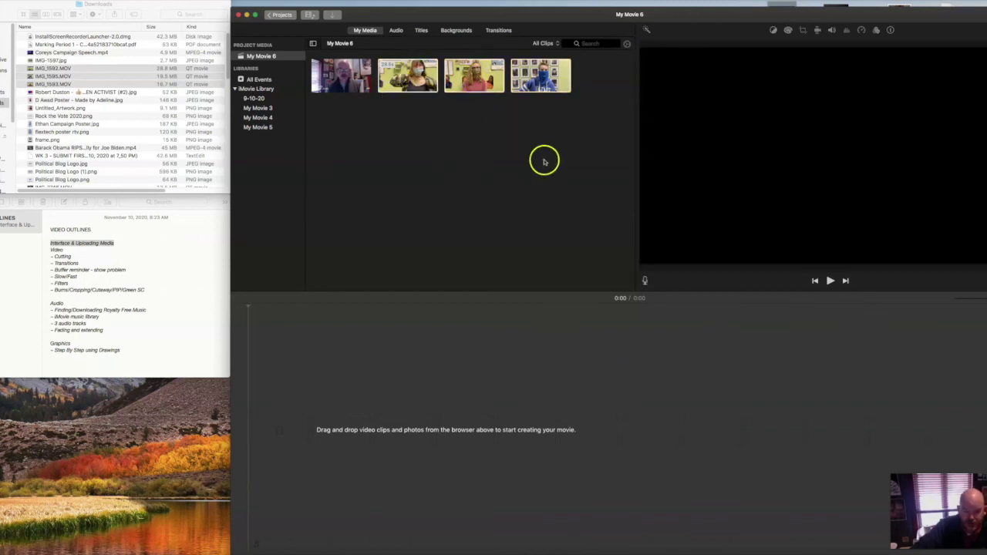
click(449, 83)
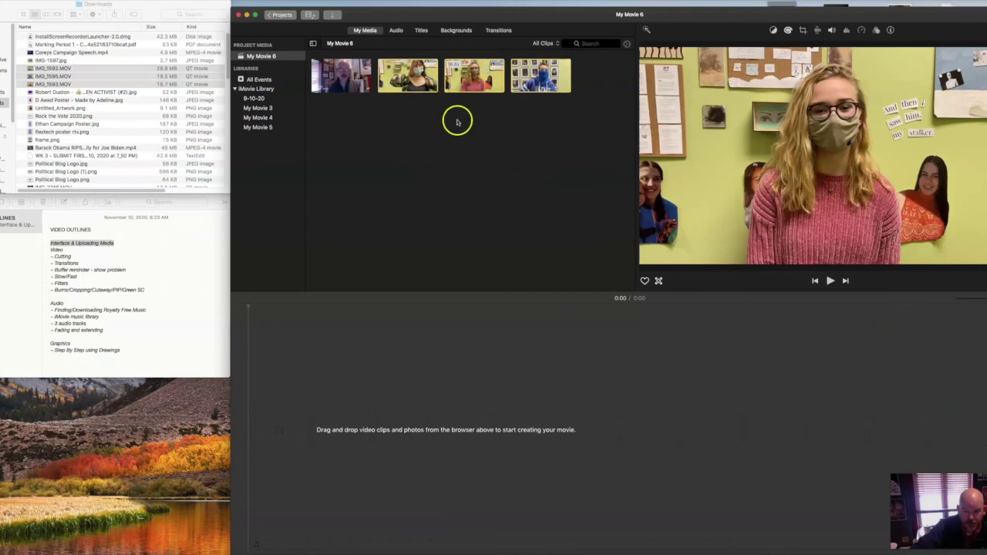